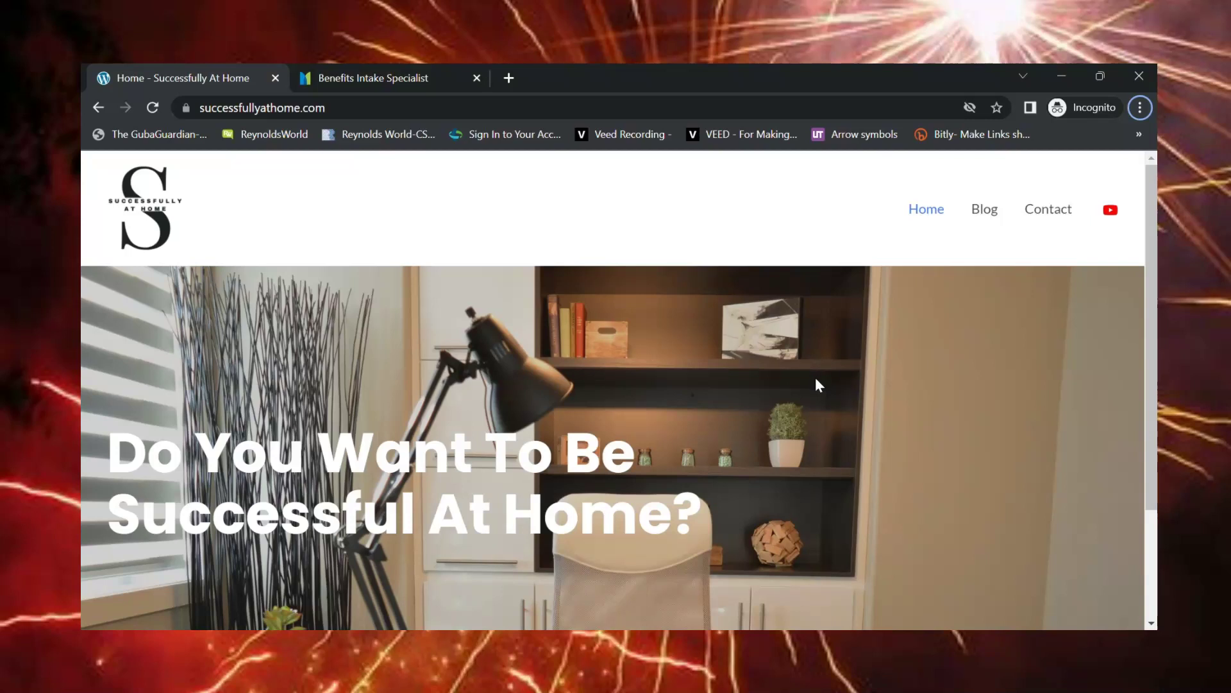
Switch to the MetLife Benefits Intake Specialist job listing and read down to its Key Responsibilities.
{"action": "left_click", "coordinate": [405, 80]}
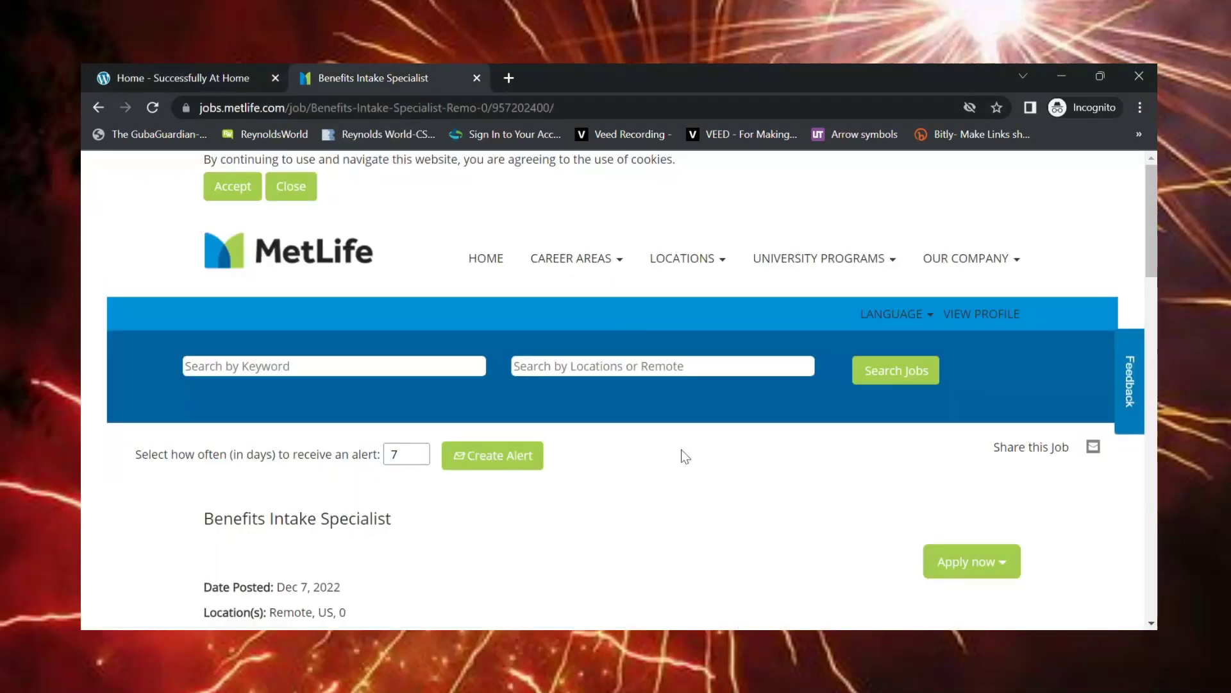
{"action": "scroll", "coordinate": [682, 455], "scroll_direction": "down", "scroll_amount": 3}
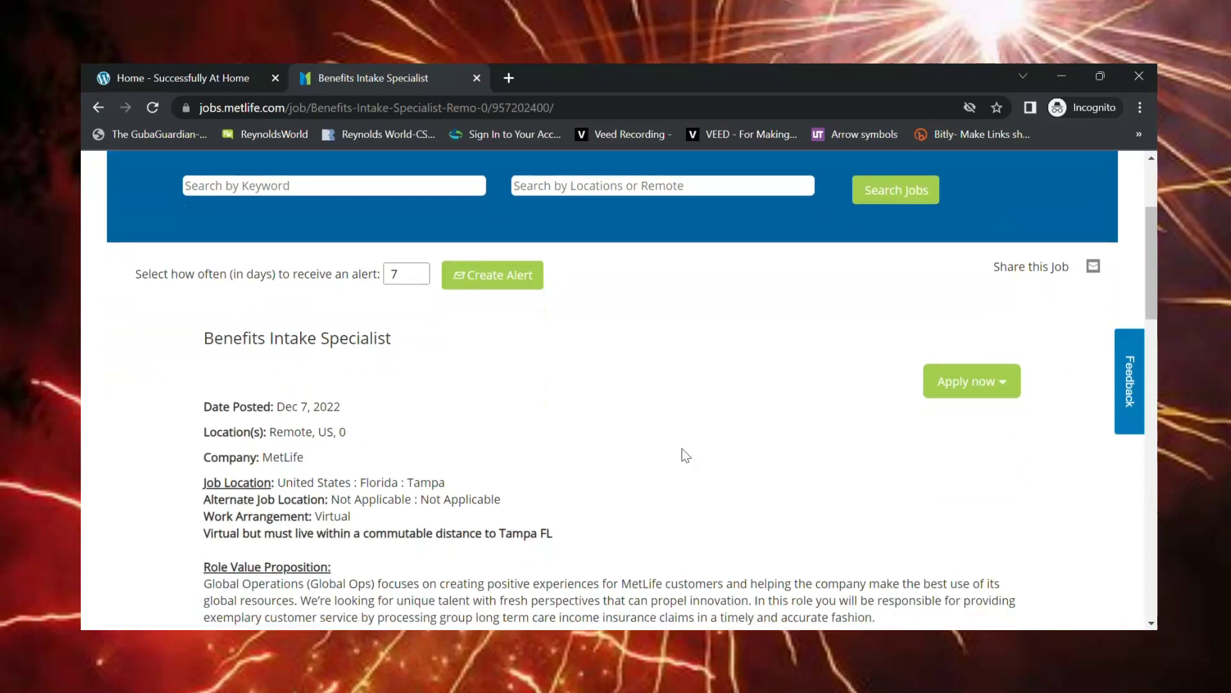
{"action": "scroll", "coordinate": [703, 442], "scroll_direction": "down", "scroll_amount": 1}
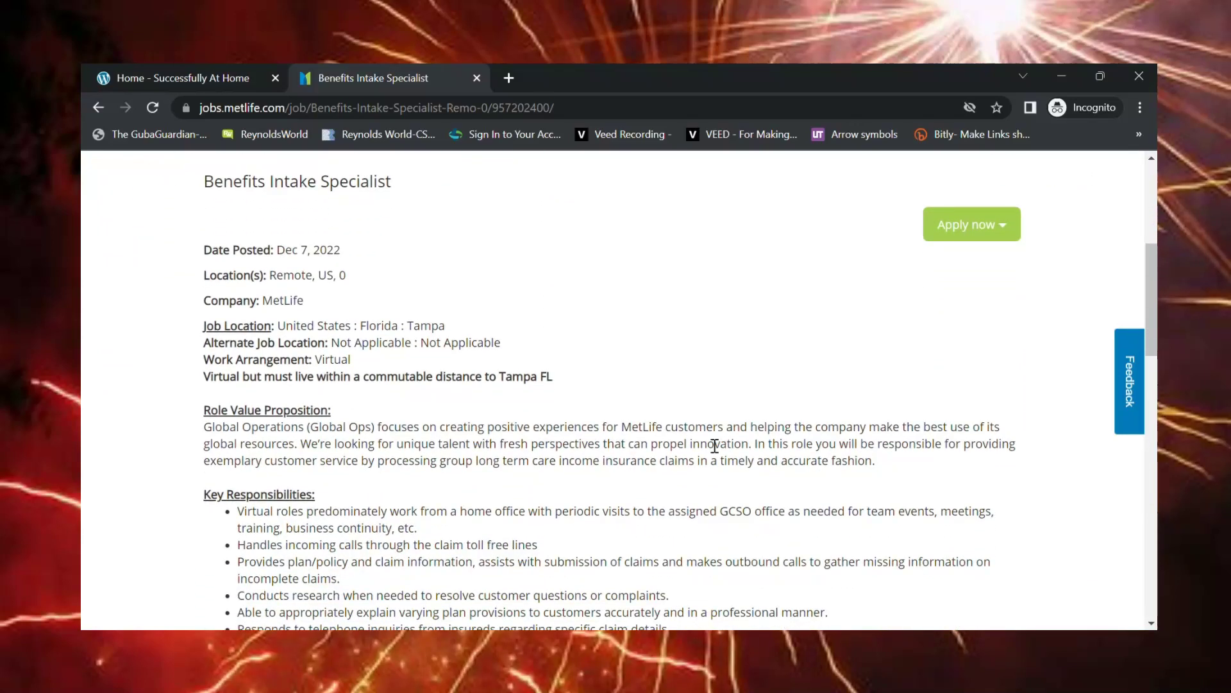
{"action": "scroll", "coordinate": [715, 445], "scroll_direction": "down", "scroll_amount": 1}
{"action": "scroll", "coordinate": [705, 442], "scroll_direction": "down", "scroll_amount": 1}
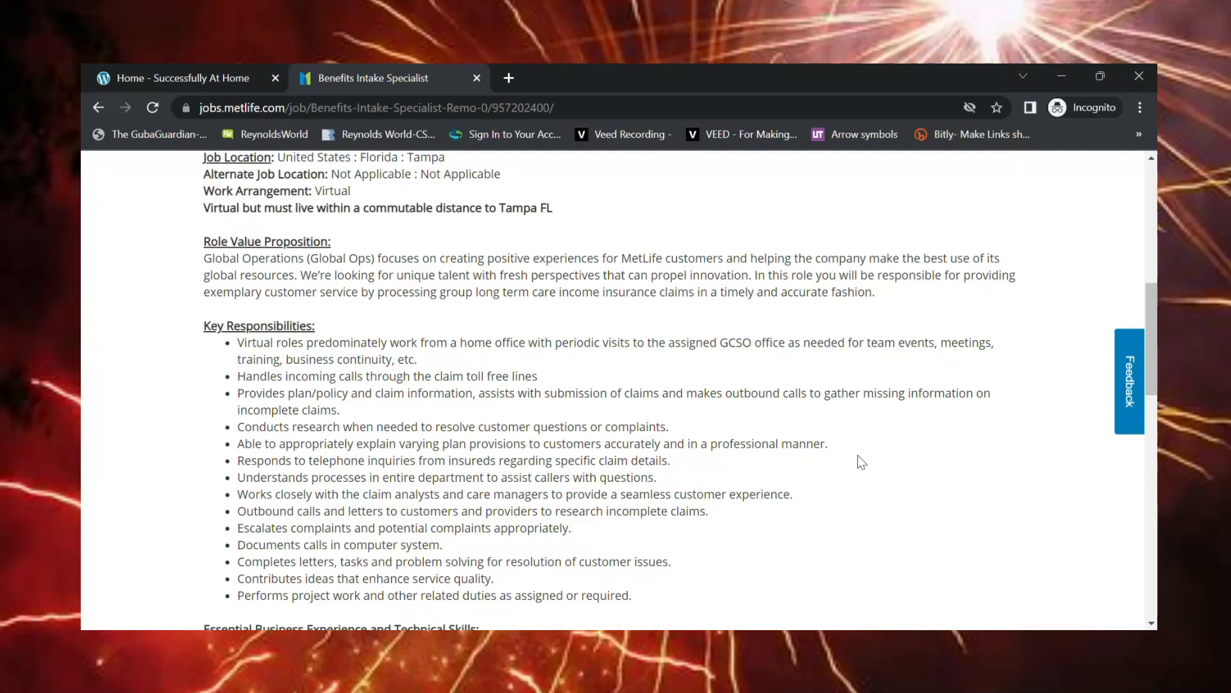
{"action": "scroll", "coordinate": [836, 421], "scroll_direction": "down", "scroll_amount": 1}
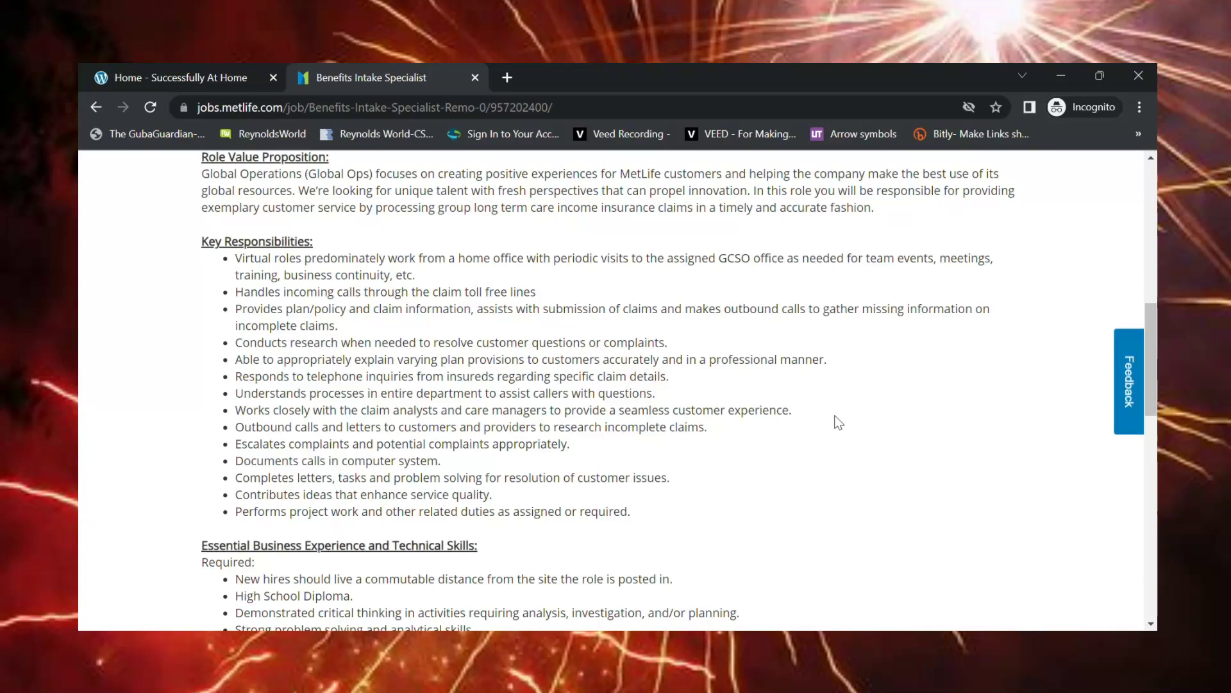
{"action": "scroll", "coordinate": [835, 421], "scroll_direction": "down", "scroll_amount": 1}
{"action": "scroll", "coordinate": [835, 424], "scroll_direction": "down", "scroll_amount": 1}
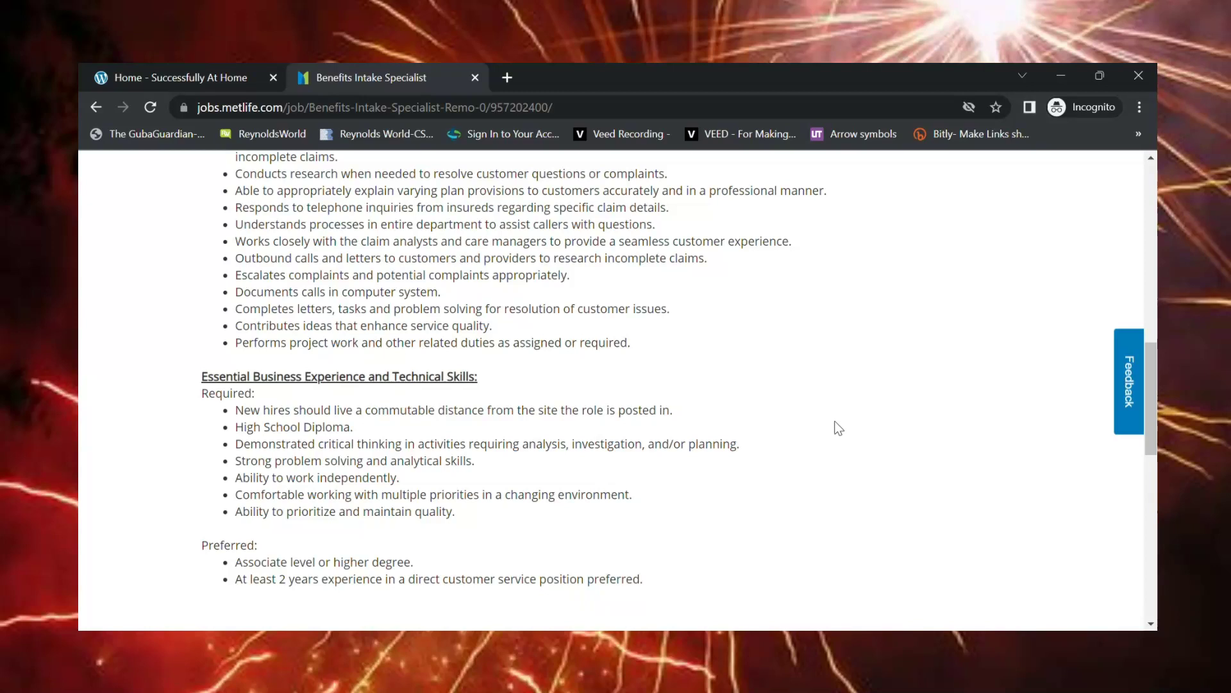
{"action": "scroll", "coordinate": [837, 427], "scroll_direction": "up", "scroll_amount": 1}
{"action": "scroll", "coordinate": [840, 429], "scroll_direction": "up", "scroll_amount": 2}
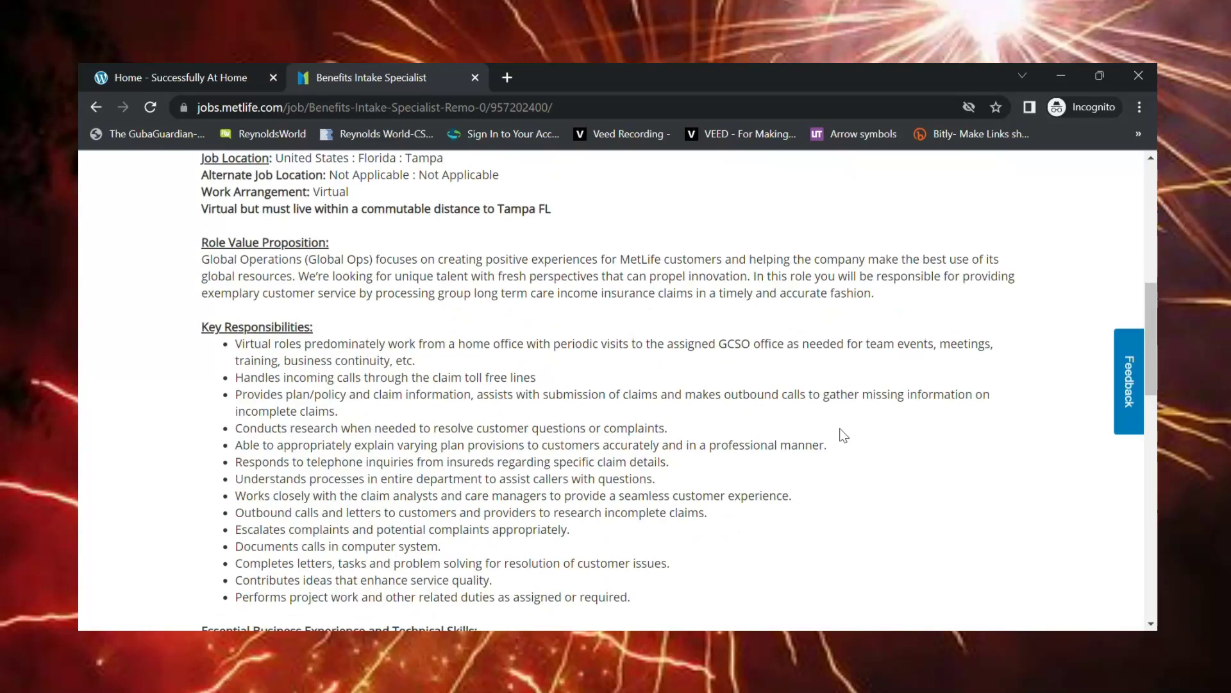
{"action": "scroll", "coordinate": [840, 429], "scroll_direction": "up", "scroll_amount": 5}
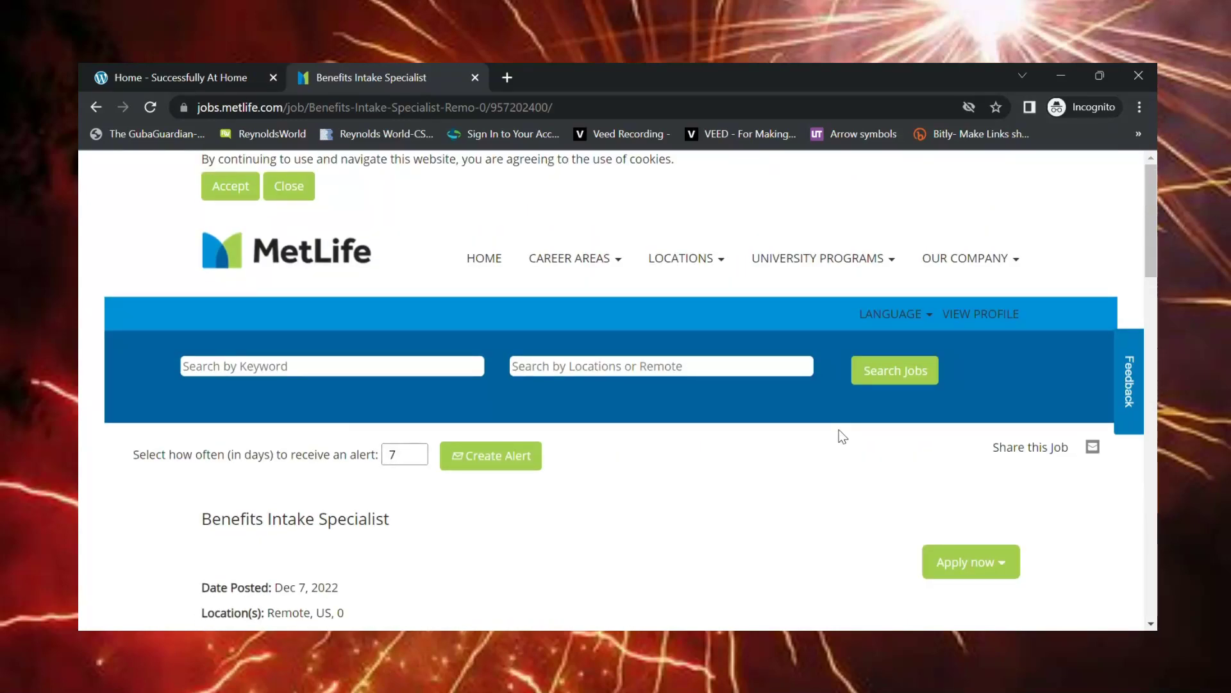
Switch back to the 'Home - Successfully At Home' homepage.
{"action": "left_click", "coordinate": [240, 77]}
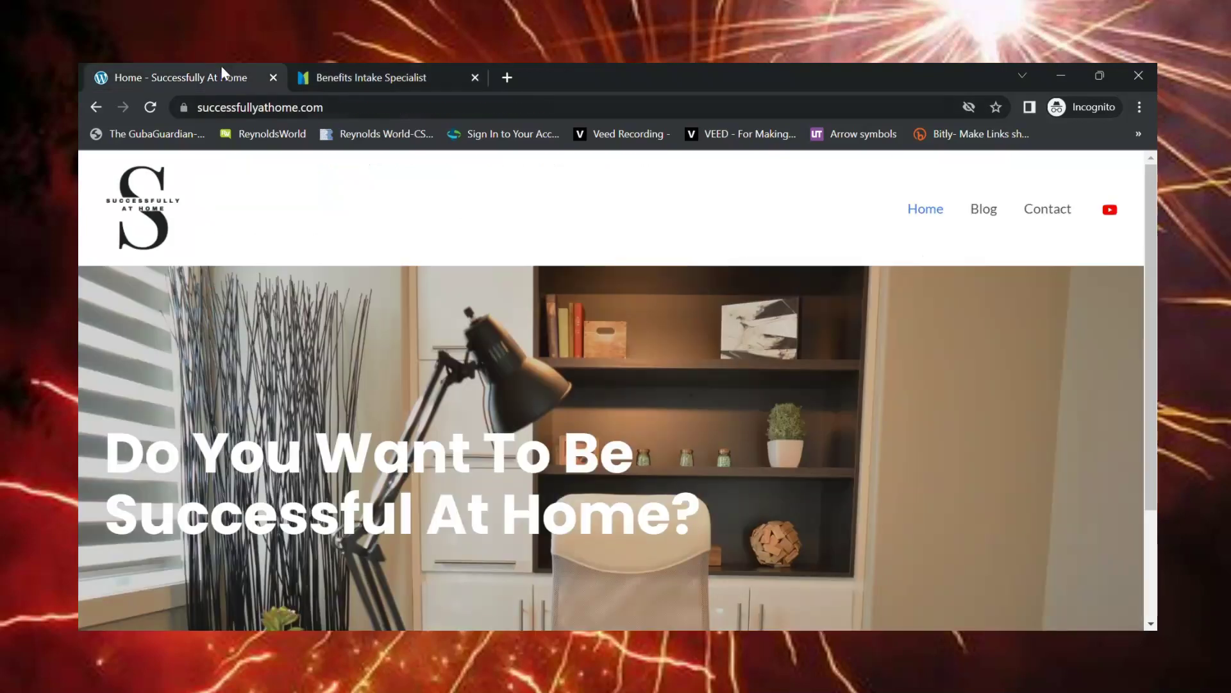